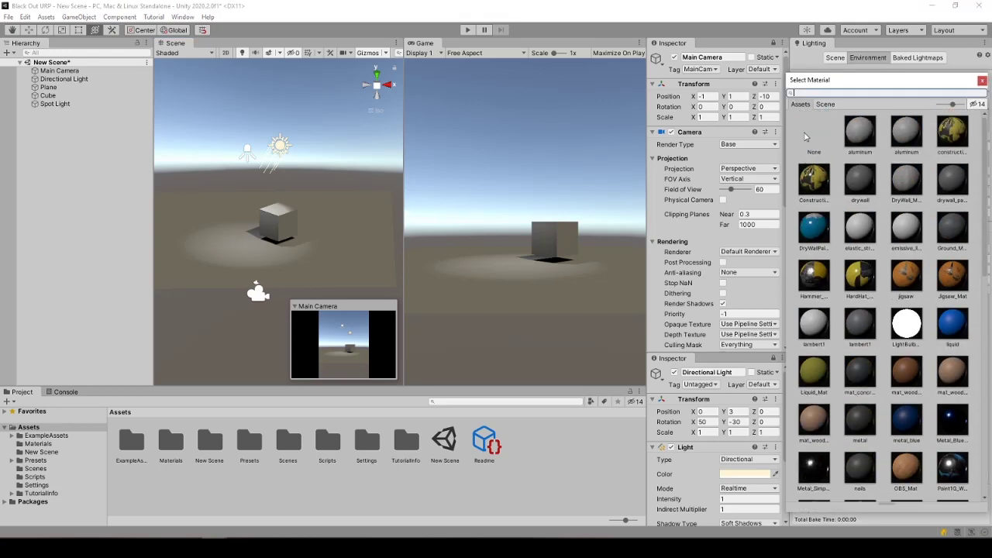
Step: Set Skybox Material and Sun Source to None and make the ambient colour black
double_click(811, 137)
click(984, 97)
double_click(822, 114)
click(922, 146)
drag(953, 379, 883, 379)
click(717, 147)
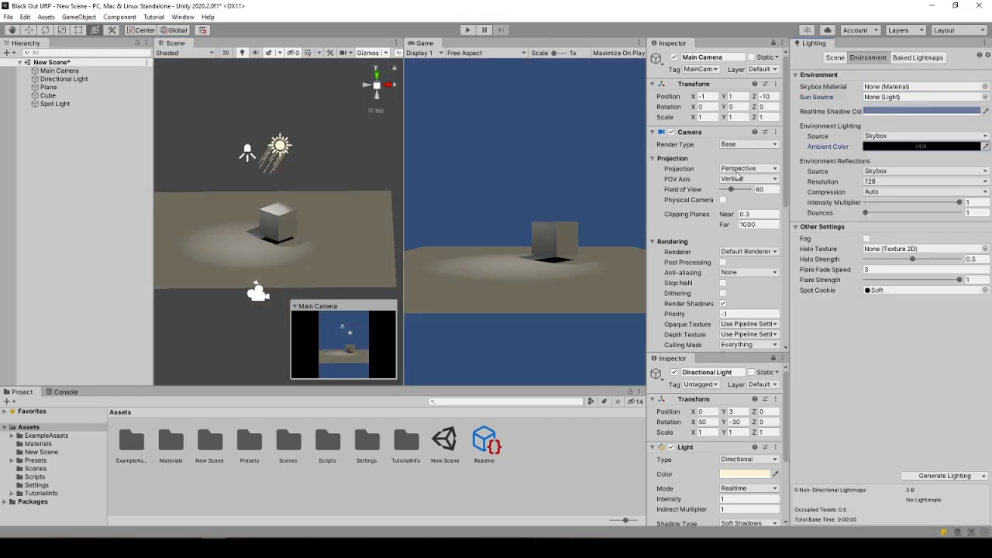
Step: Make the camera background black, then toggle the Directional Light off and undo it
scroll(738, 177, down, 6)
click(732, 207)
click(749, 219)
click(922, 146)
click(674, 372)
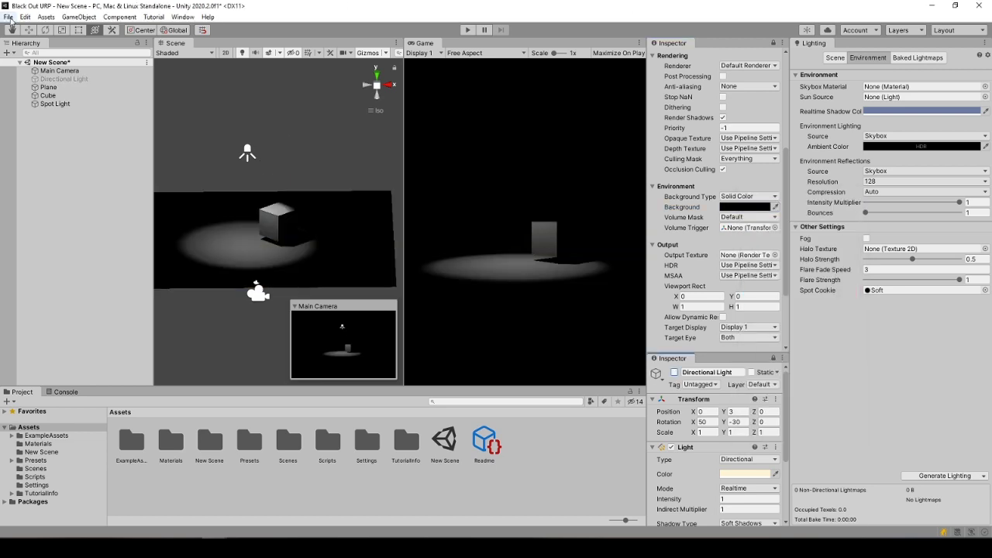
key(ctrl+z)
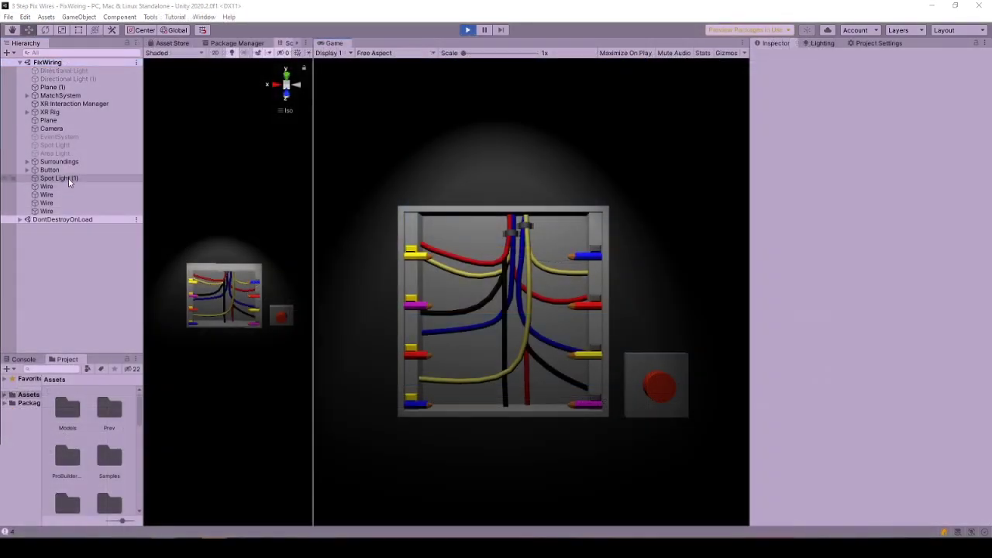
Step: Drag Spot Light (1) along X and Y over the wiring box, then orbit the Scene view
click(59, 178)
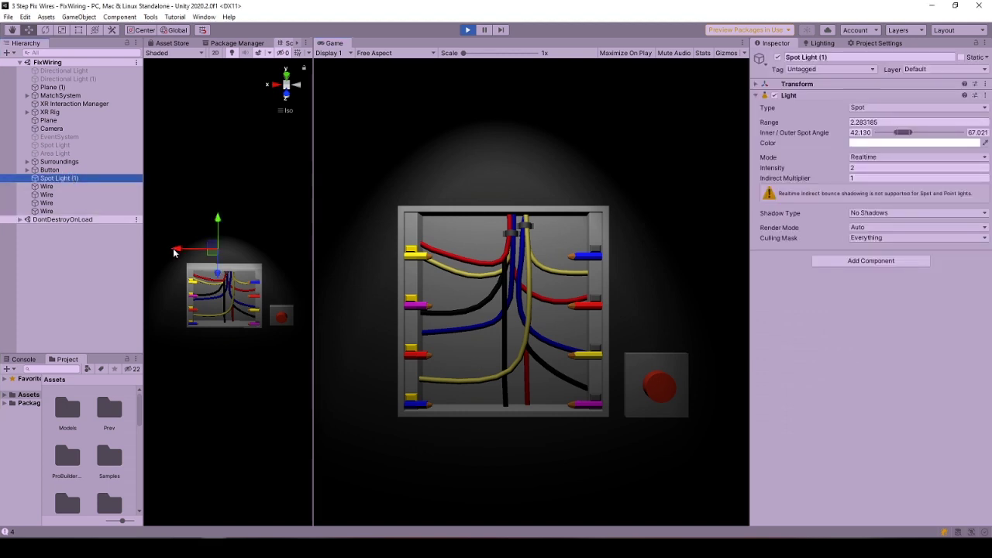
drag(178, 248, 176, 249)
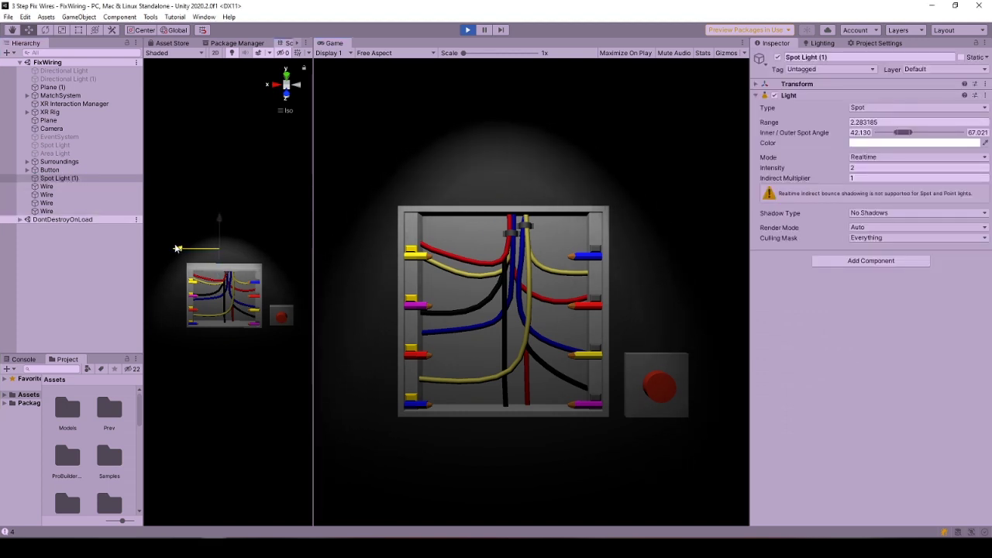
mouse_move(220, 221)
mouse_down()
mouse_move(219, 164)
mouse_move(218, 211)
mouse_up()
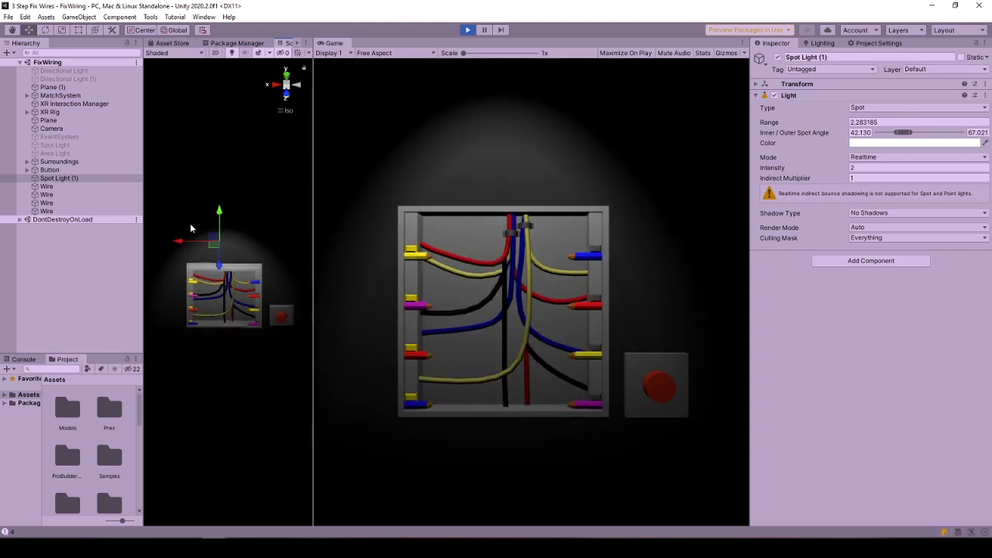
drag(180, 244, 220, 203)
scroll(225, 287, down, 3)
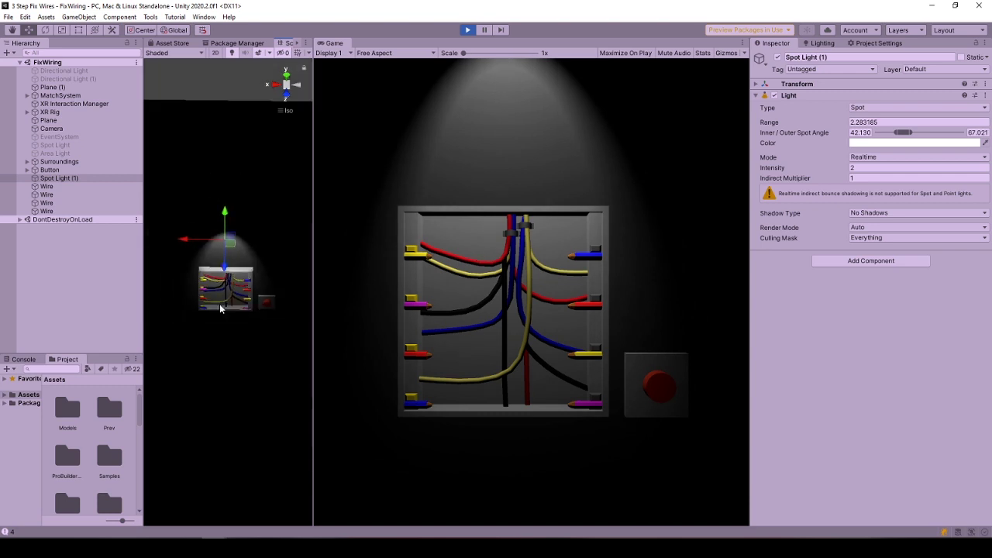
key(alt+Tab)
alt+drag(237, 362, 310, 445)
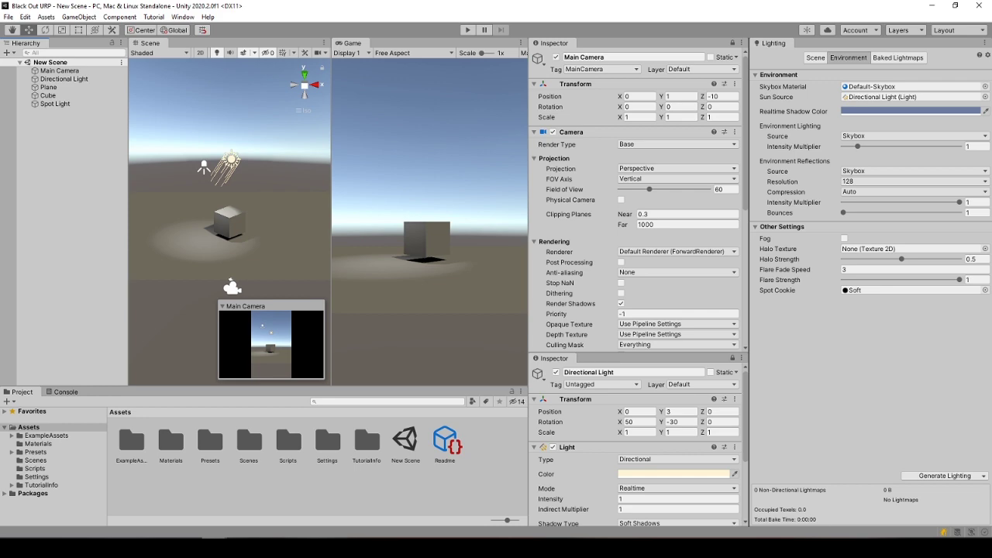
click(215, 497)
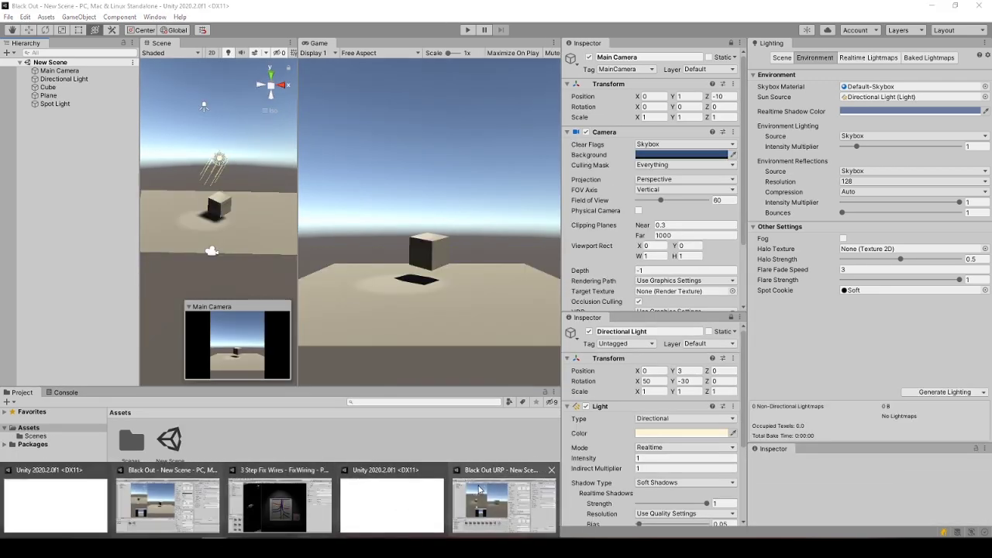
click(500, 506)
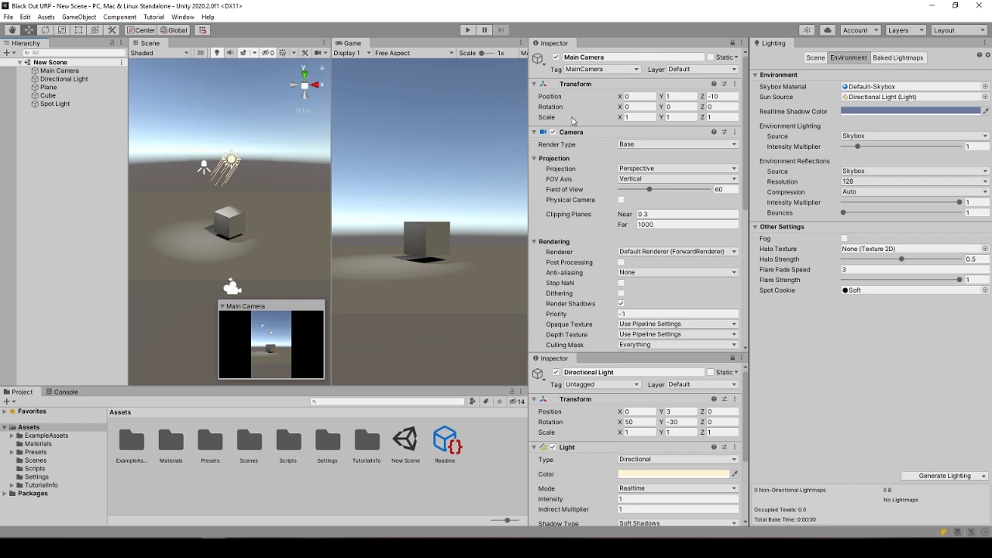
click(573, 133)
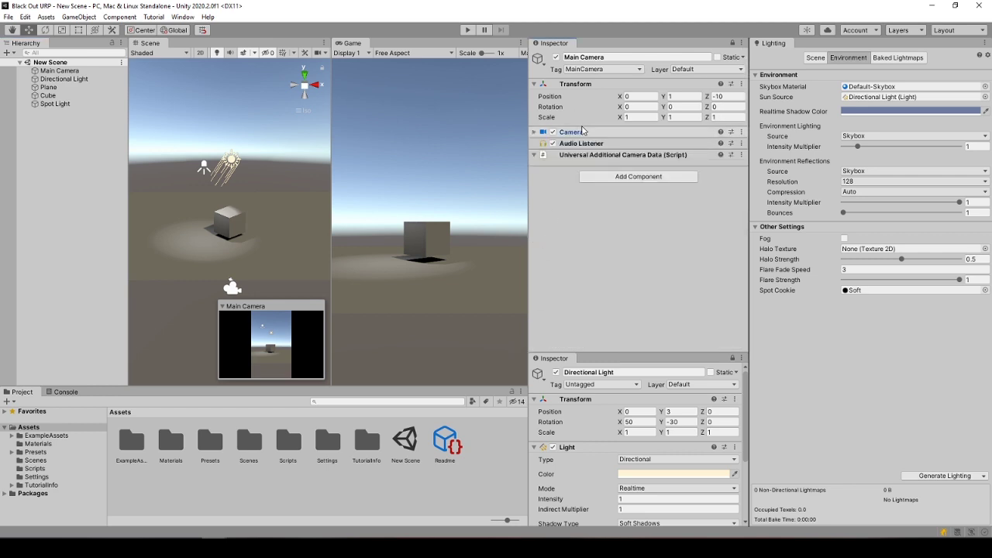
click(572, 132)
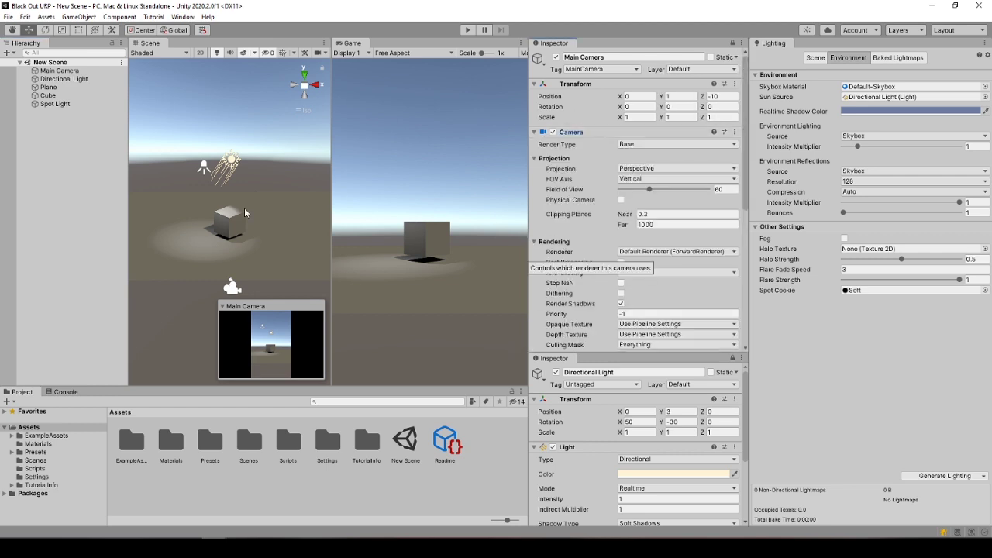
alt+drag(245, 212, 218, 269)
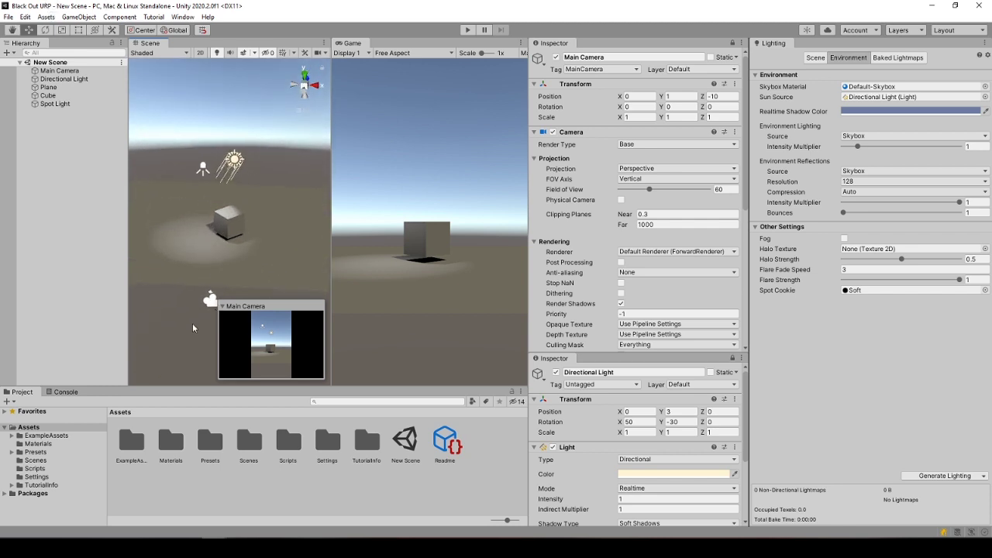
alt+drag(195, 329, 199, 301)
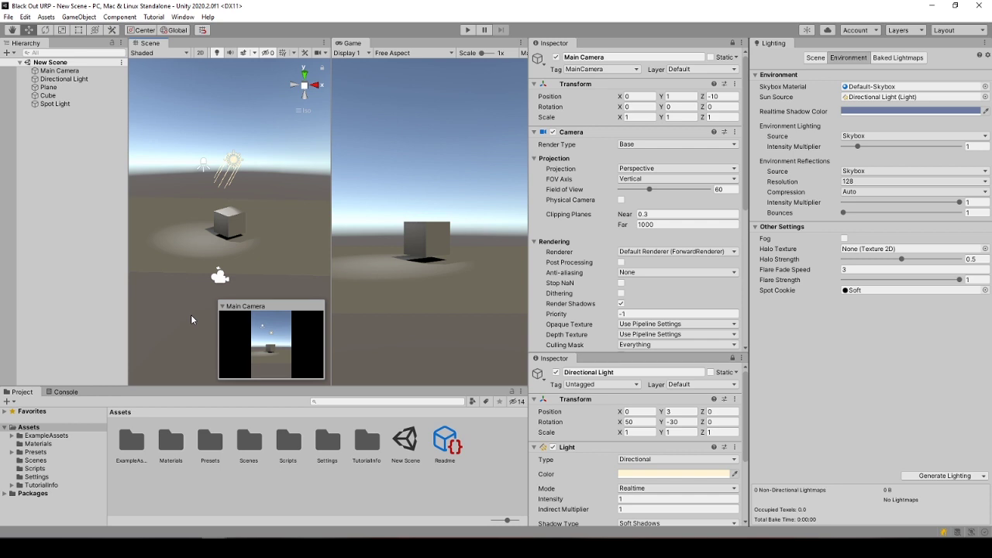
alt+drag(172, 312, 175, 323)
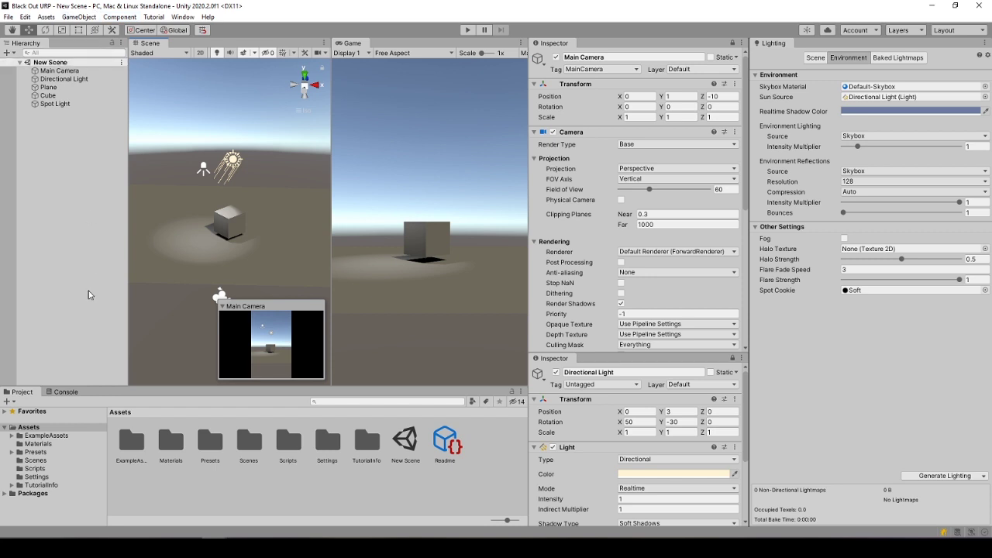
click(65, 73)
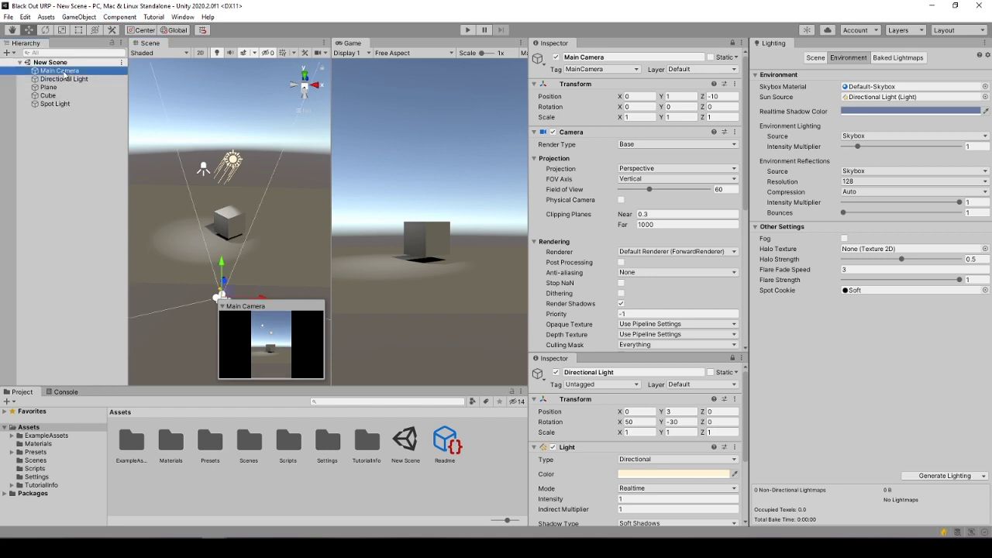
click(67, 80)
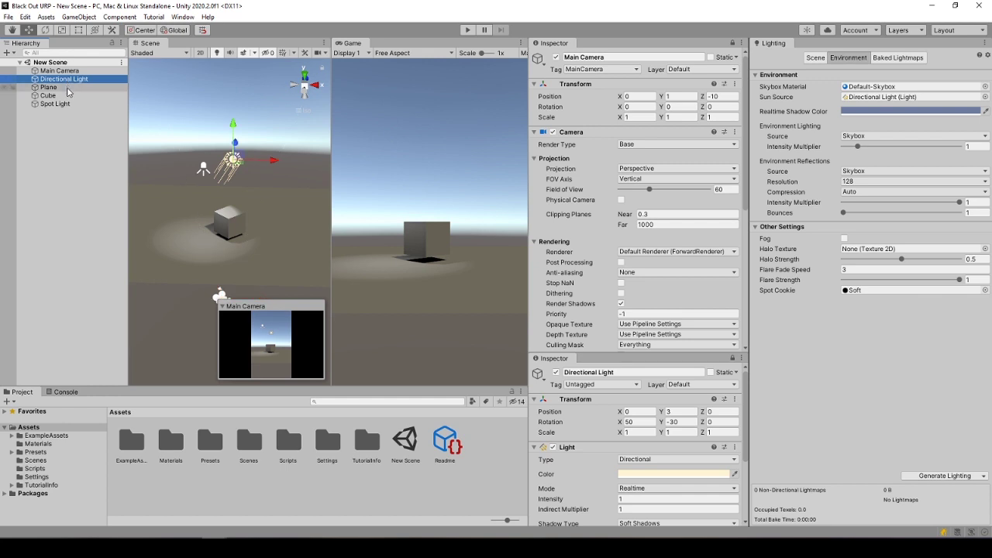
click(68, 87)
click(69, 95)
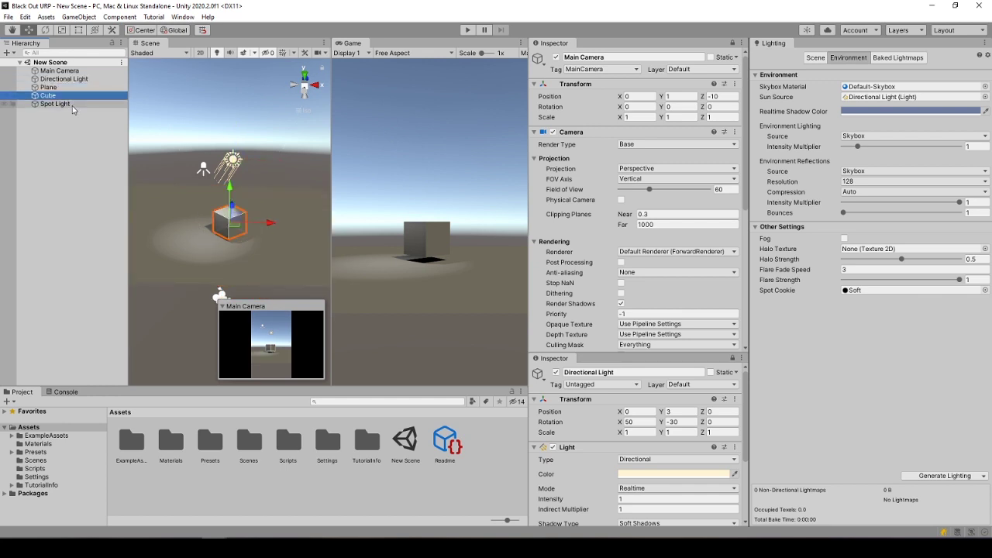
click(71, 104)
mouse_move(147, 187)
right_down()
mouse_move(167, 194)
mouse_move(151, 189)
right_up()
right_drag(329, 290, 332, 258)
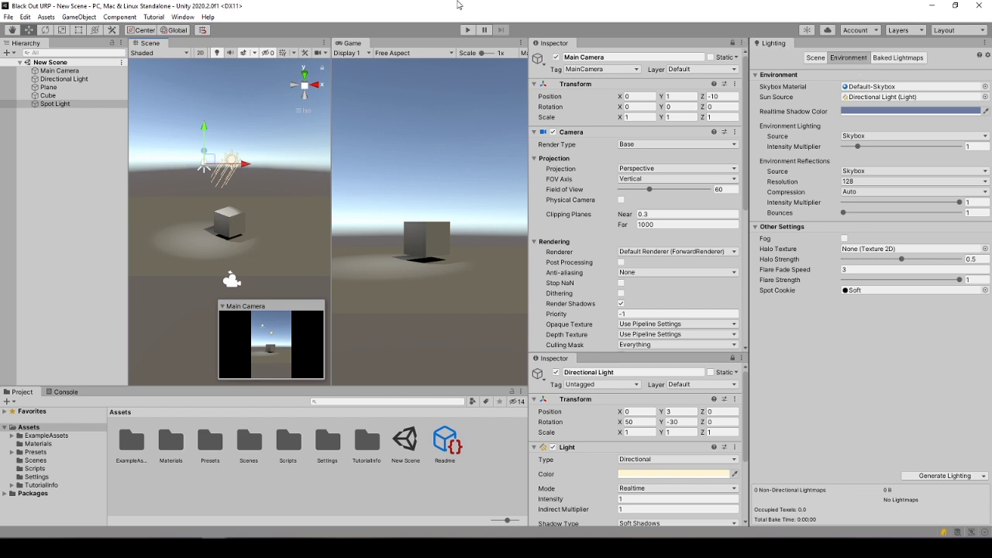
Step: Open Window > Rendering > Lighting and show its Environment settings
click(183, 16)
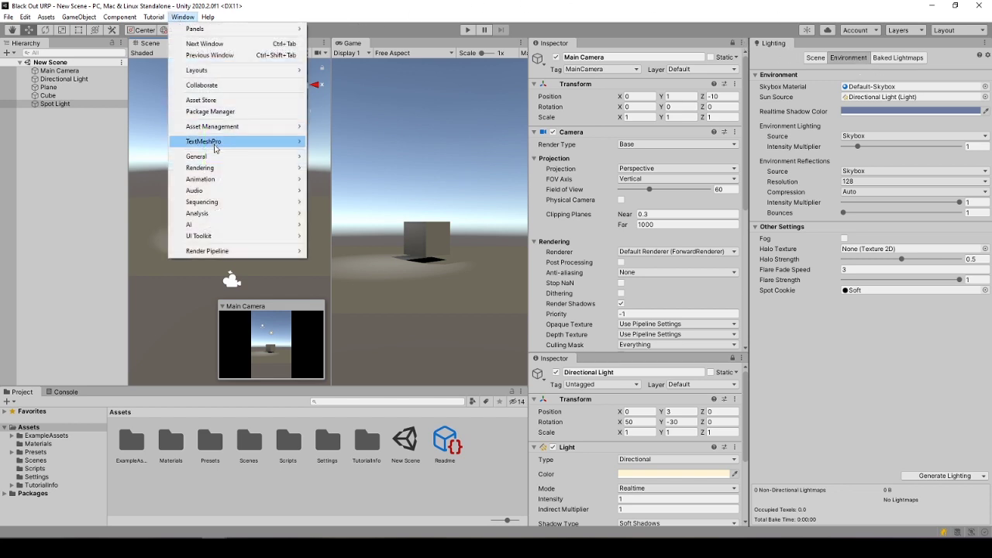
mouse_move(234, 175)
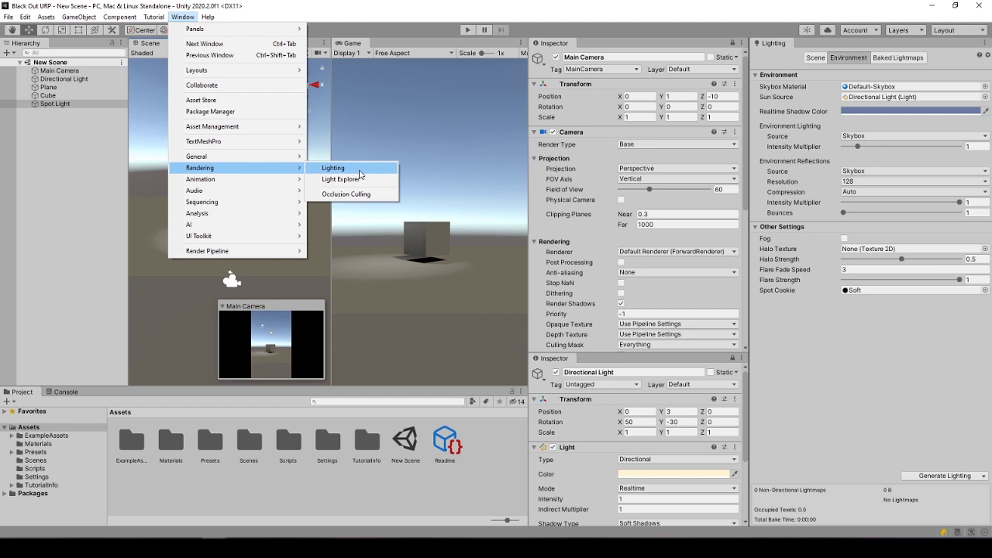
click(853, 56)
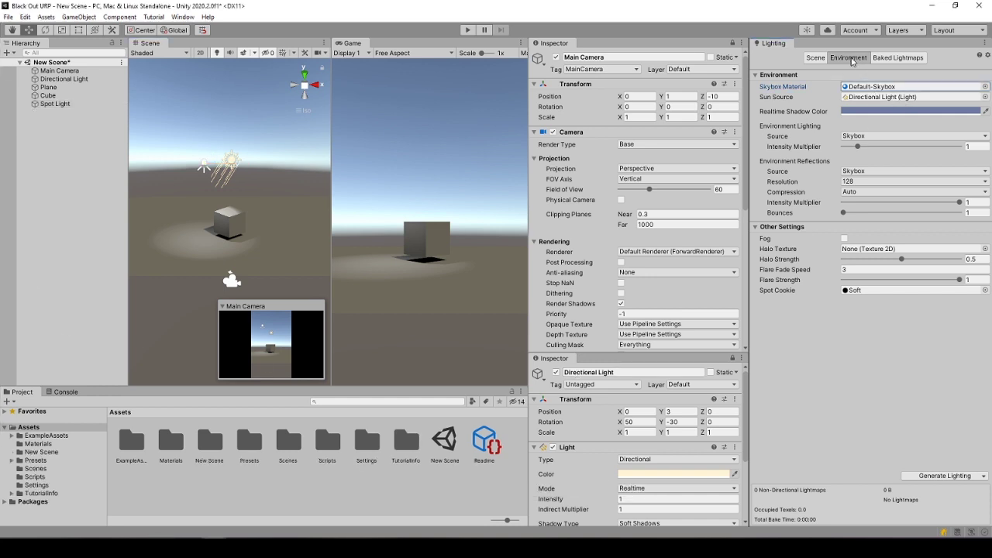
Step: Set Sun Source and Skybox Material to None, undoing and redoing the skybox removal
click(984, 98)
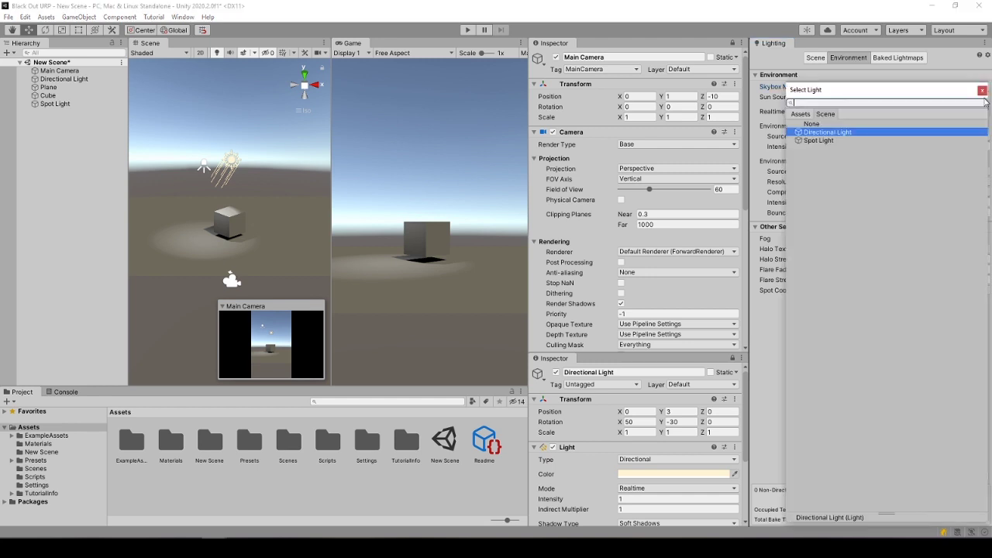
double_click(843, 133)
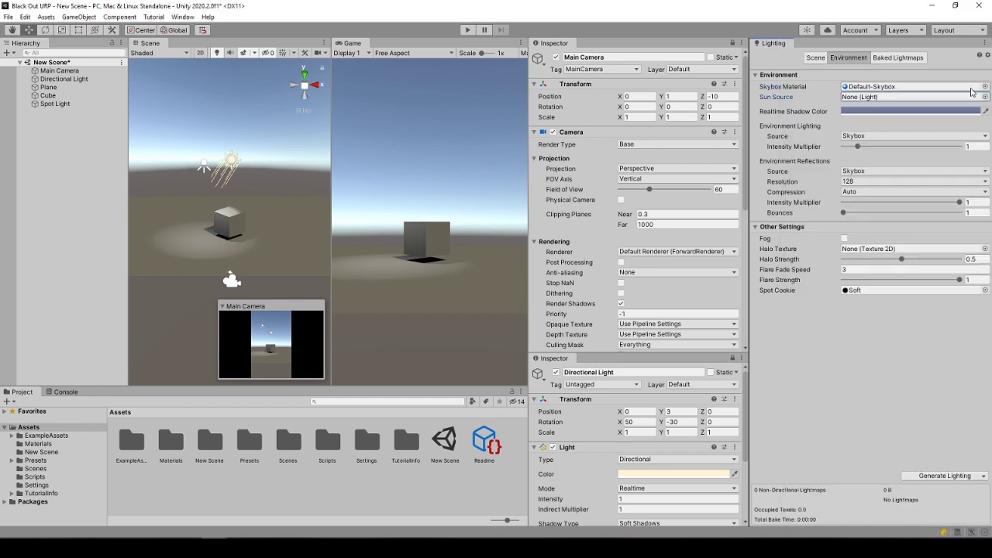
click(984, 89)
scroll(835, 191, up, 10)
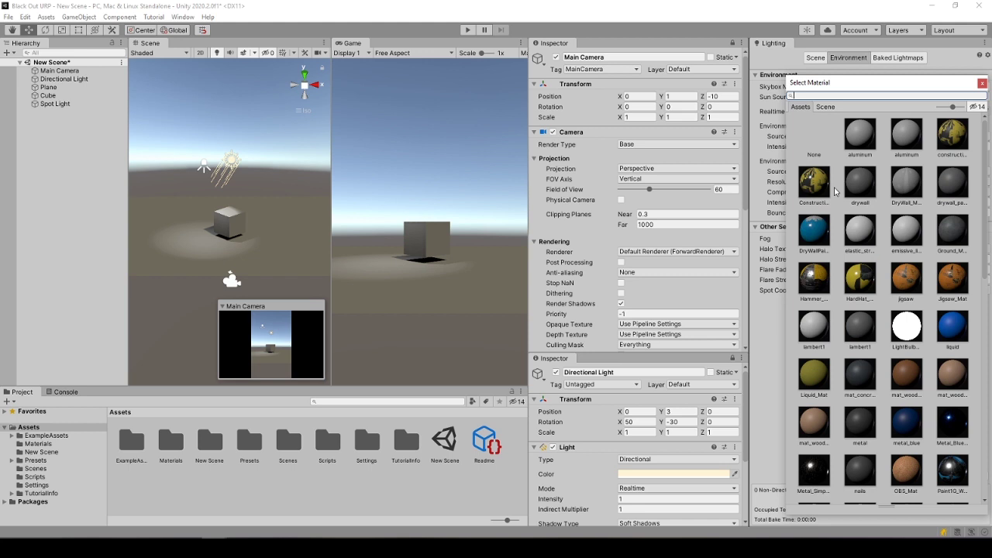
click(814, 135)
double_click(819, 138)
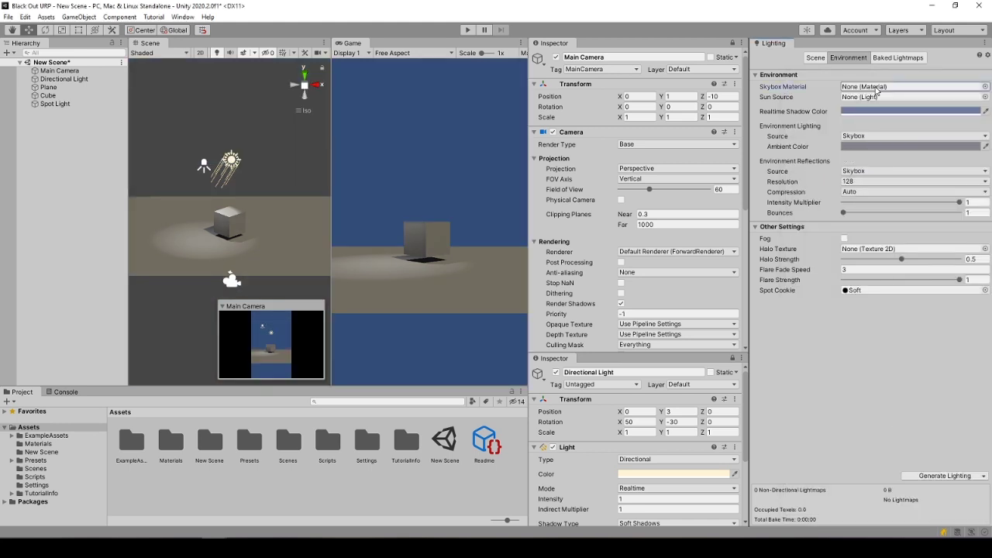
key(ctrl+z)
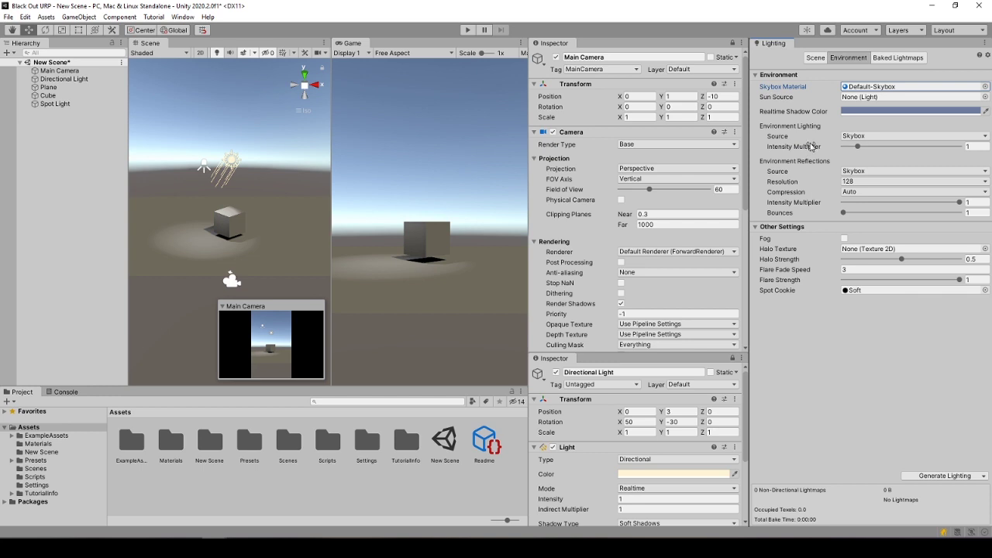
key(ctrl+y)
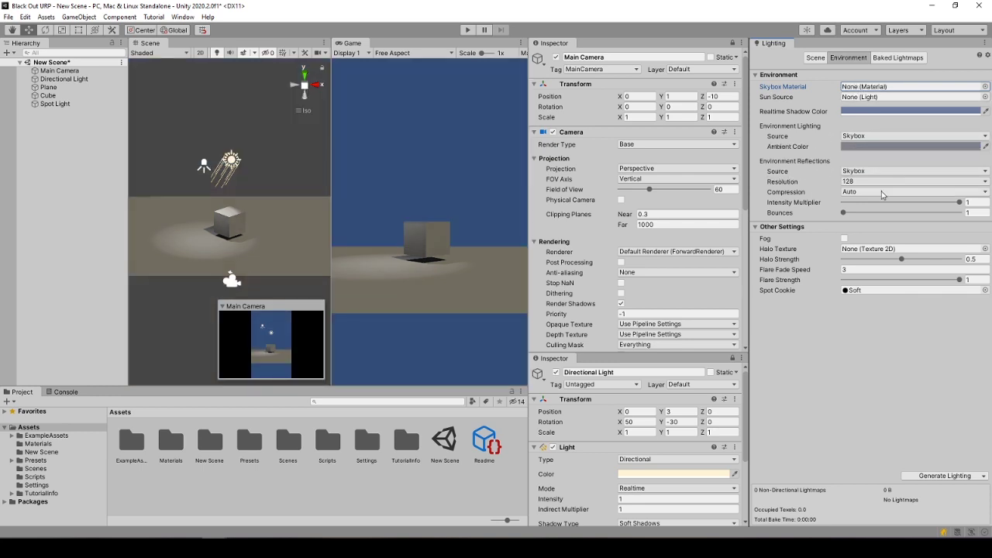
Step: Check the ambient Source options and open, then close, the Ambient Color picker
click(876, 138)
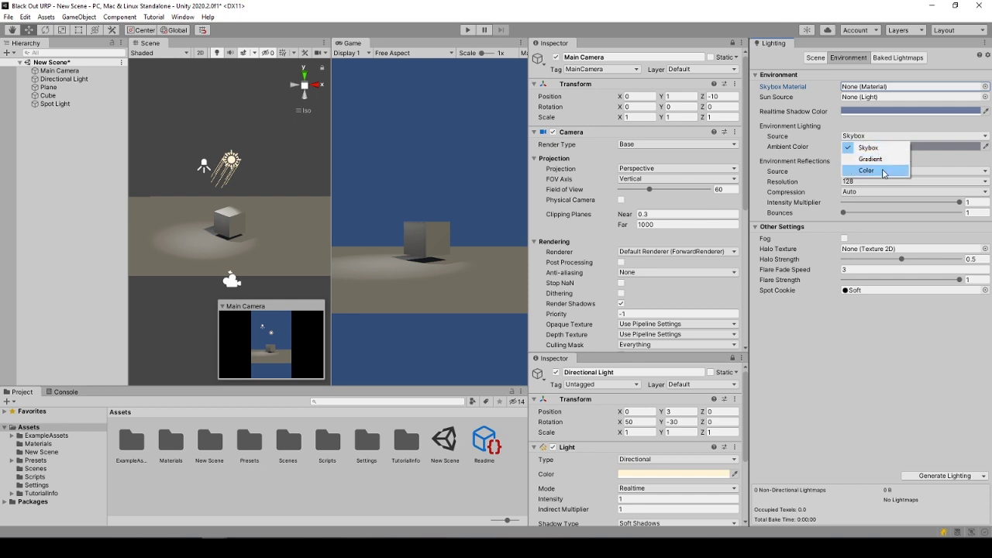
click(905, 148)
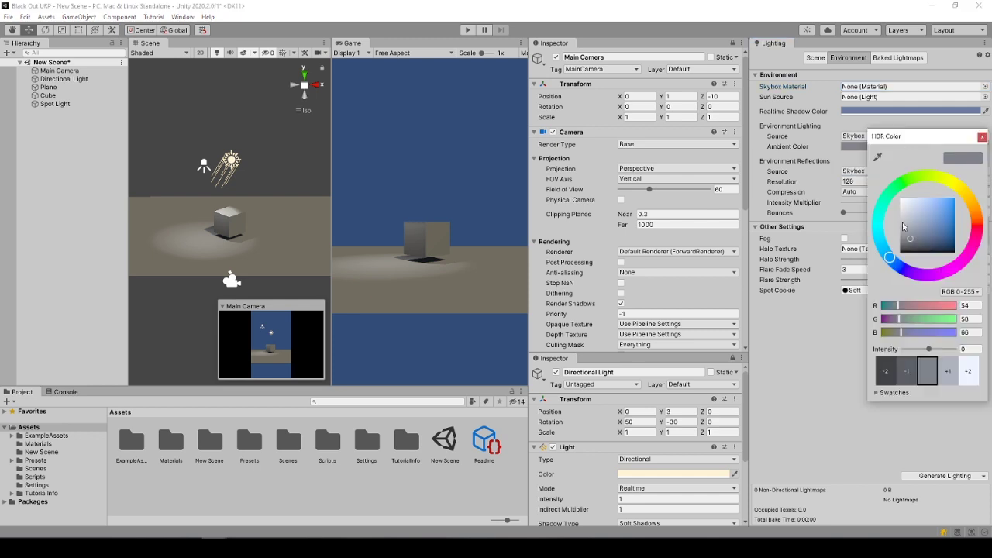
click(981, 137)
Step: Darken the Ambient Color in the HDR picker to black
click(905, 149)
click(911, 235)
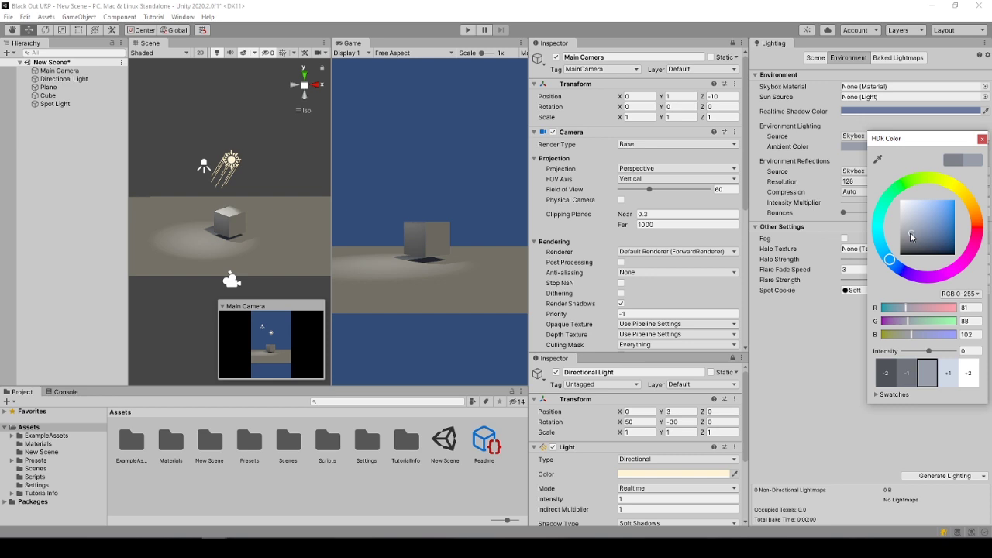
mouse_move(908, 237)
mouse_down()
mouse_move(956, 258)
mouse_move(846, 254)
mouse_move(905, 262)
mouse_up()
click(982, 138)
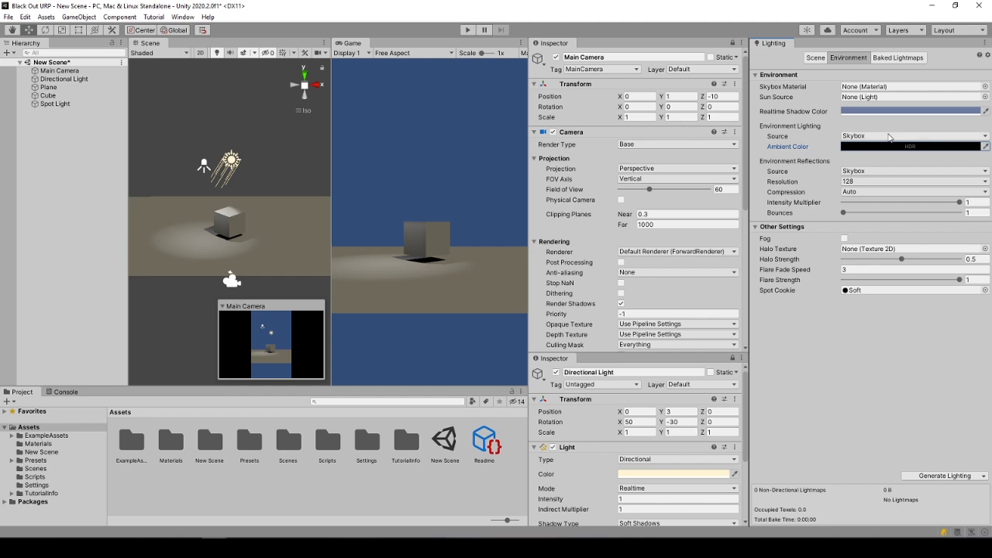
Step: Try Default-Skybox, then set Skybox Material back to None, keeping Skybox as lighting source
click(984, 88)
scroll(891, 310, down, 10)
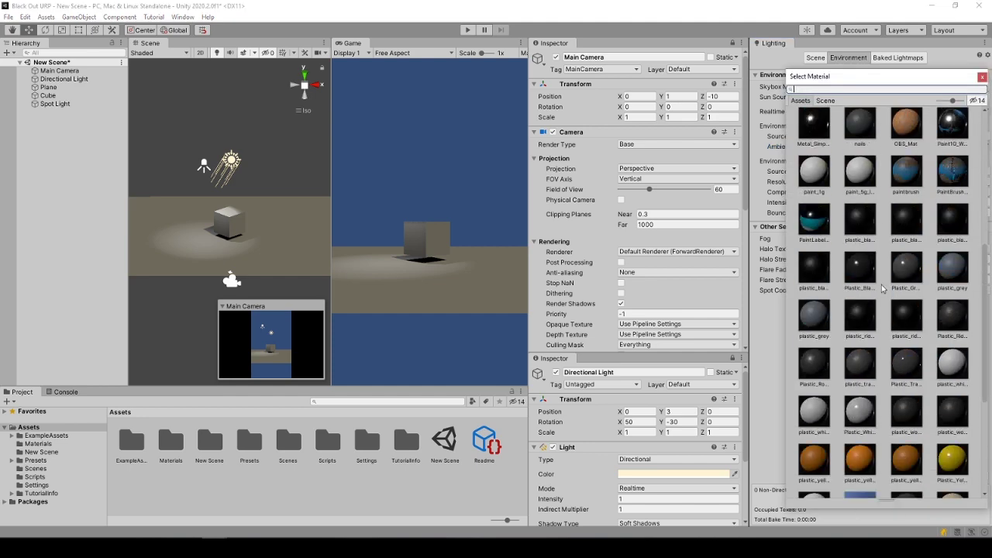
click(909, 378)
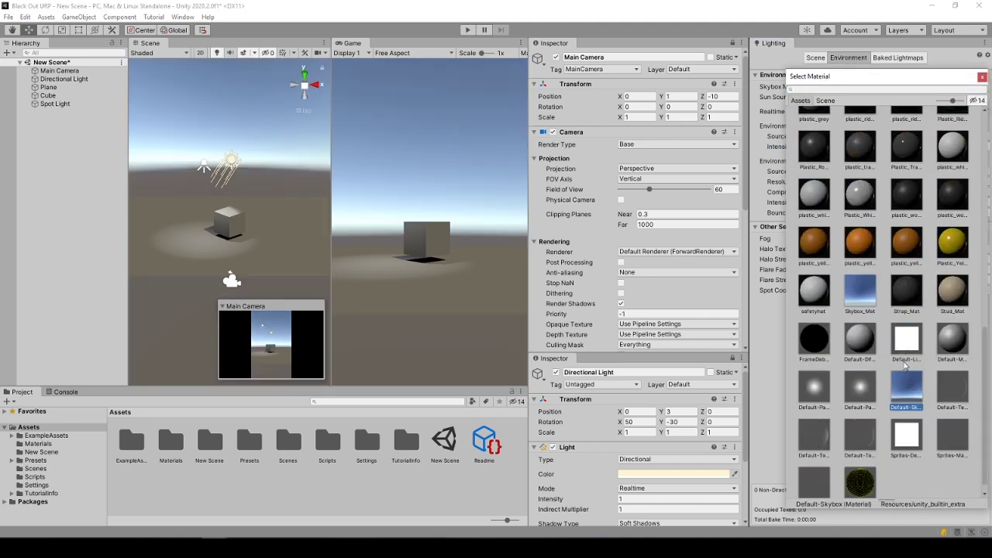
scroll(891, 271, up, 10)
click(813, 132)
click(872, 135)
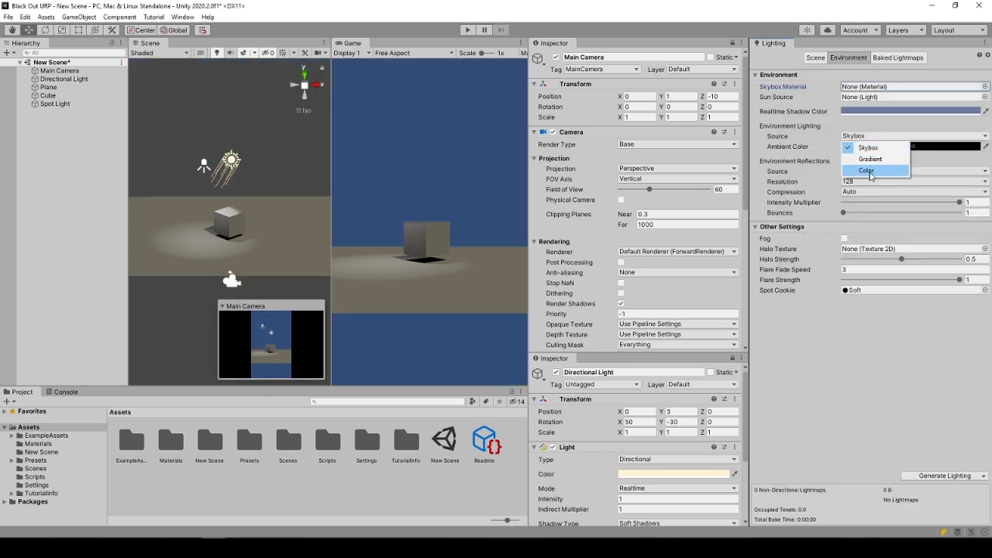
click(871, 125)
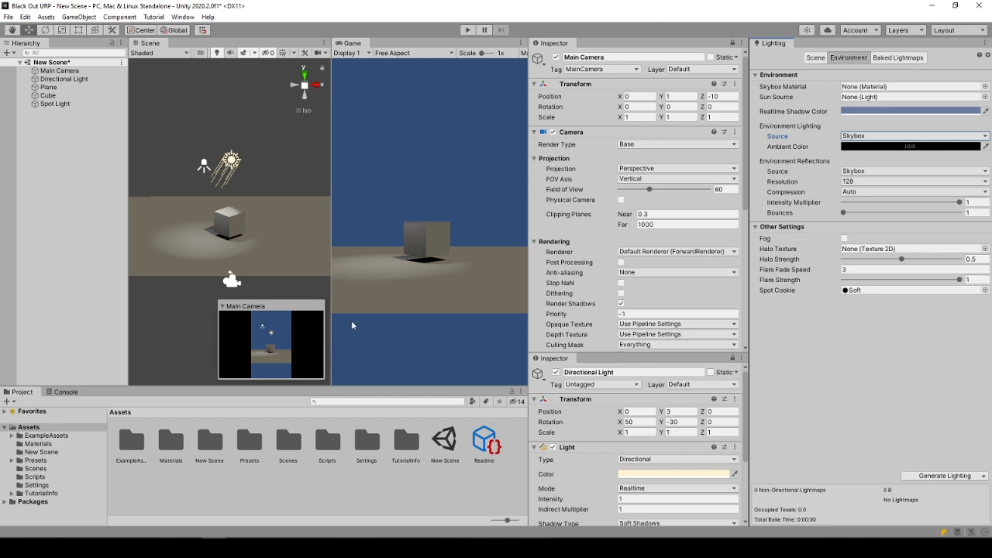
Step: Set the Main Camera's Background Type to Solid Color and darken its colour toward black
scroll(577, 268, down, 5)
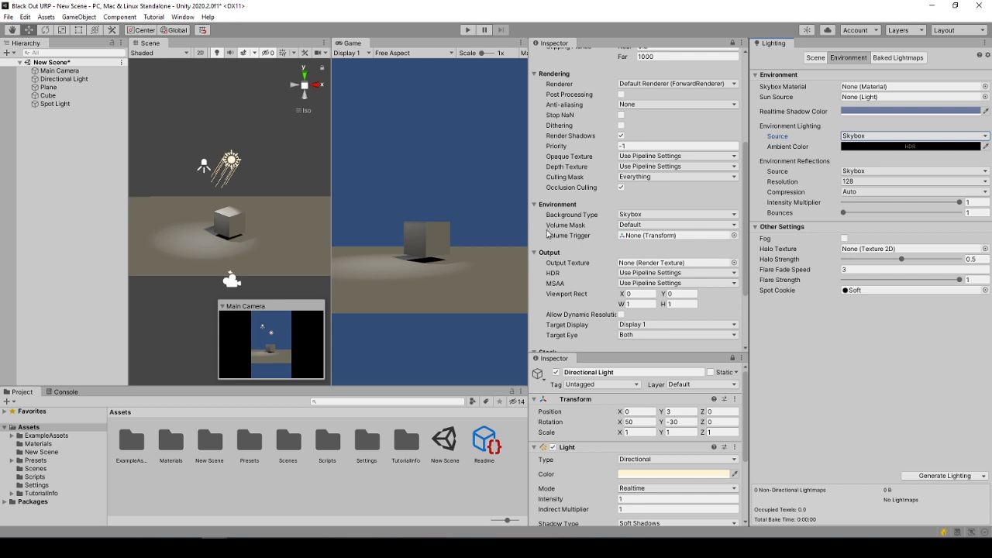
scroll(548, 232, up, 5)
scroll(589, 217, down, 5)
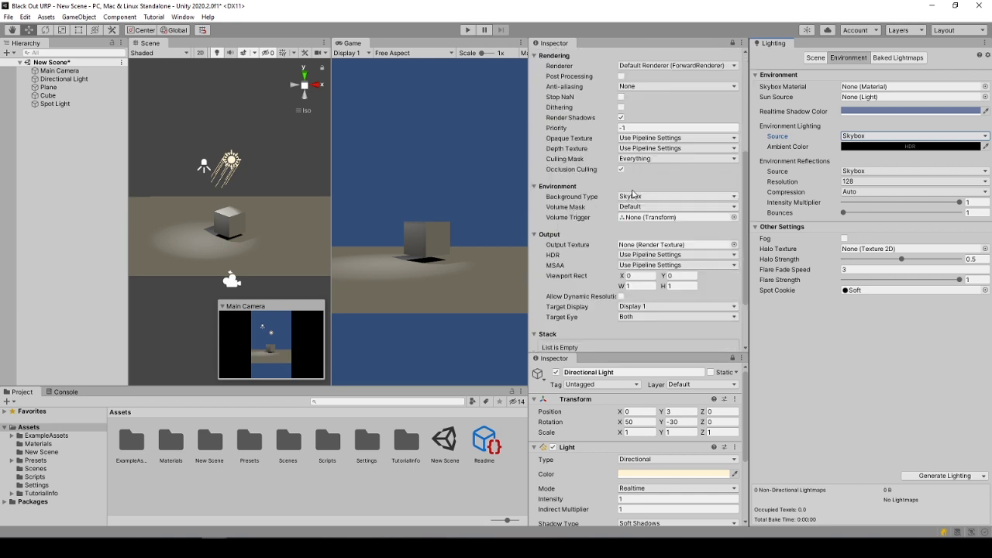
click(633, 195)
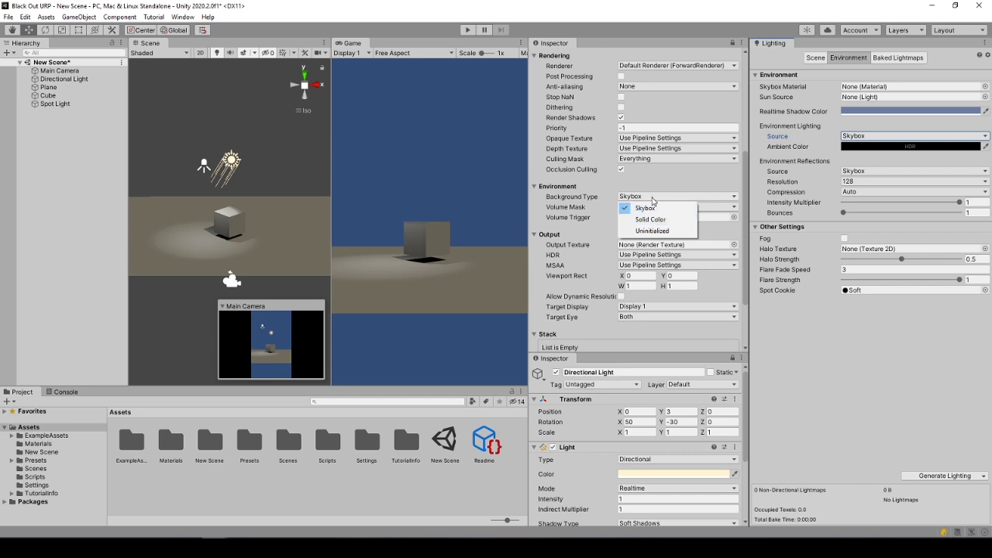
click(650, 219)
click(654, 207)
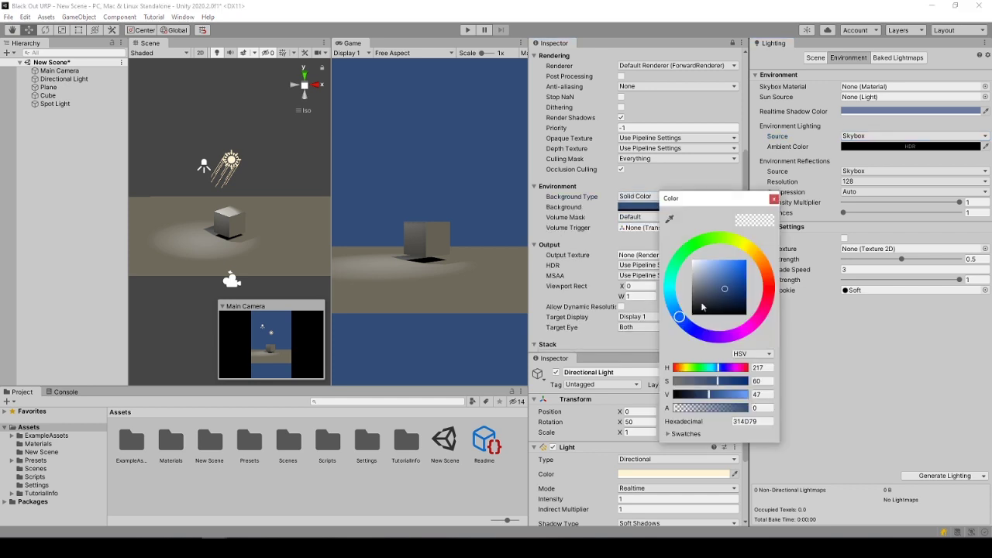
mouse_move(701, 307)
mouse_down()
mouse_move(724, 280)
mouse_move(706, 312)
mouse_up()
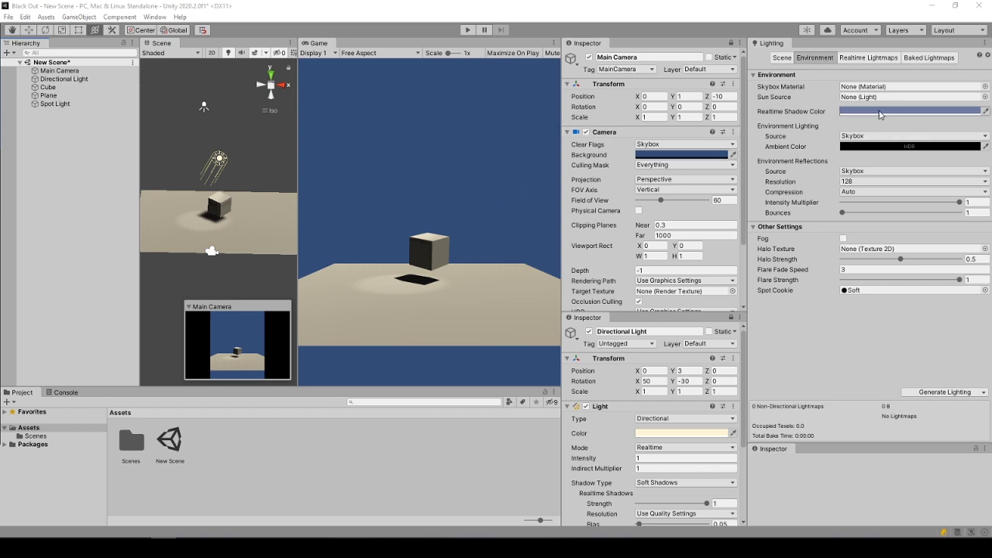
Step: Set the camera Background colour to pure black (000000)
click(649, 156)
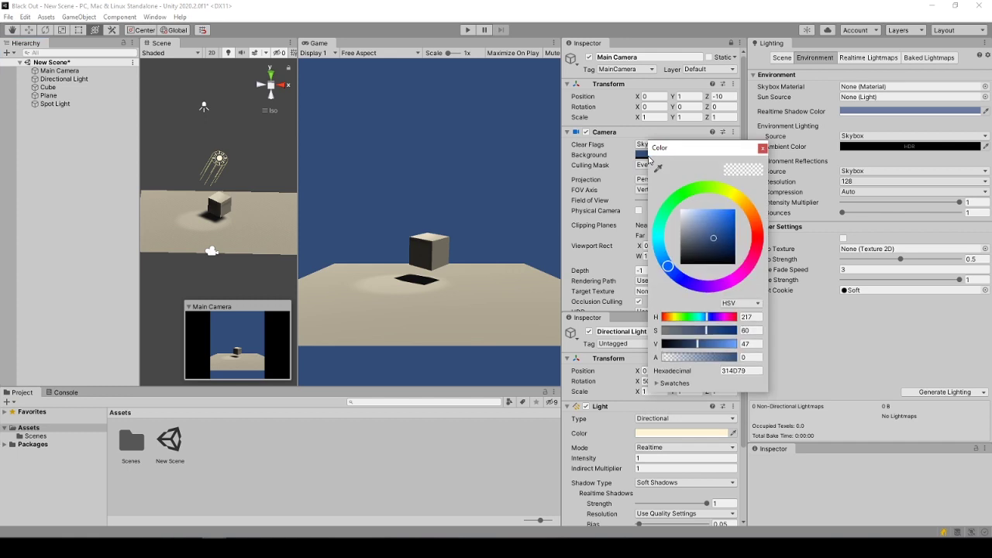
drag(692, 247, 663, 290)
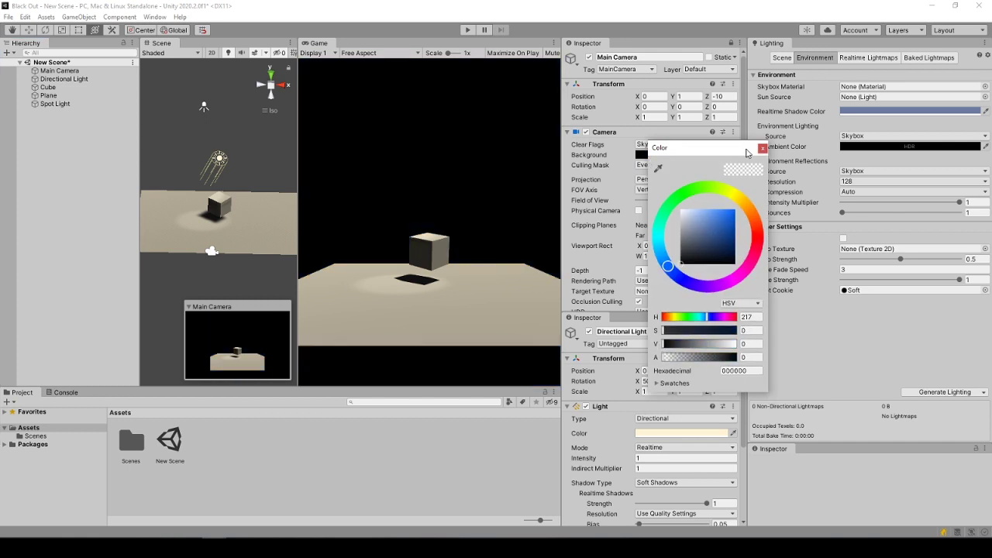
click(762, 148)
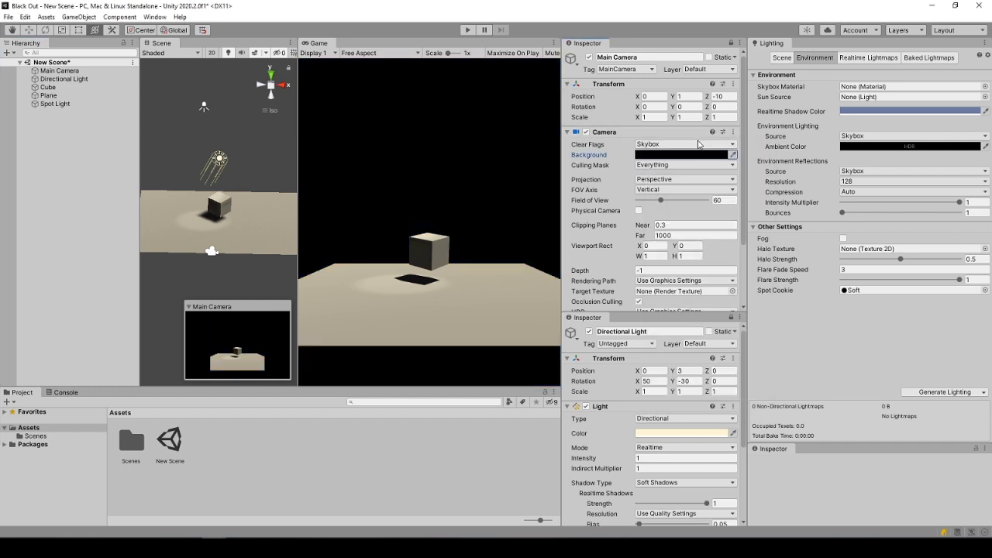
click(700, 145)
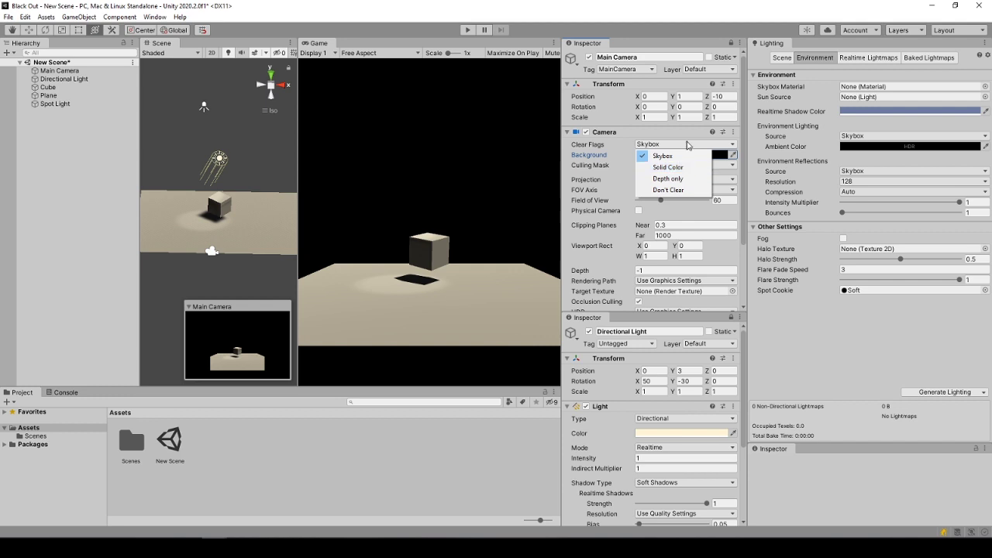
Step: Set Lighting's Skybox Material to None after briefly assigning Default-Skybox
click(984, 87)
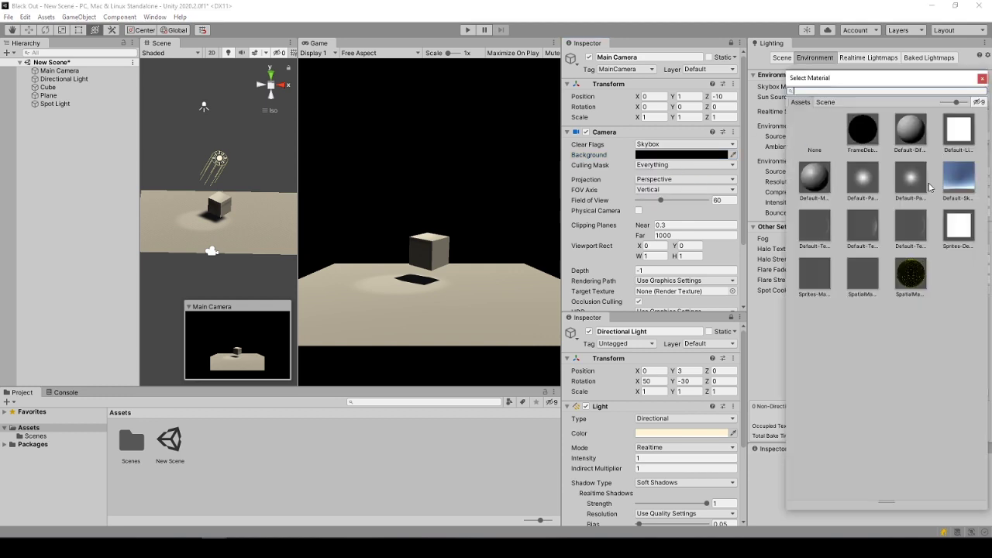
click(958, 174)
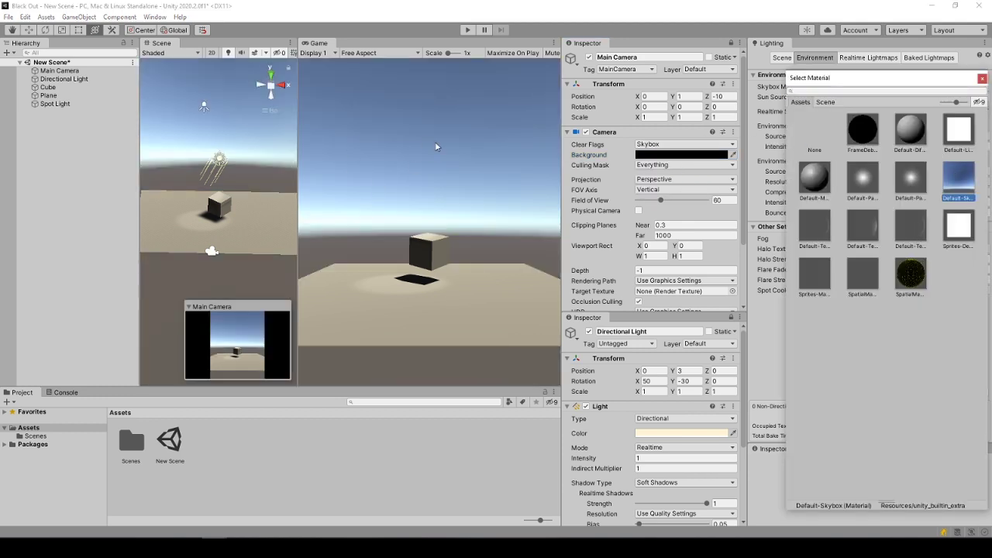
click(808, 137)
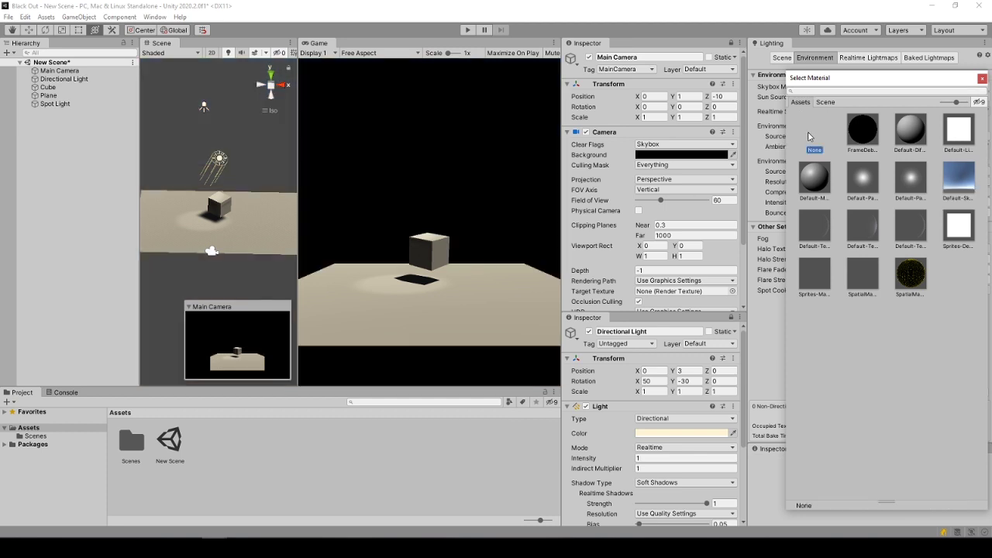
double_click(808, 136)
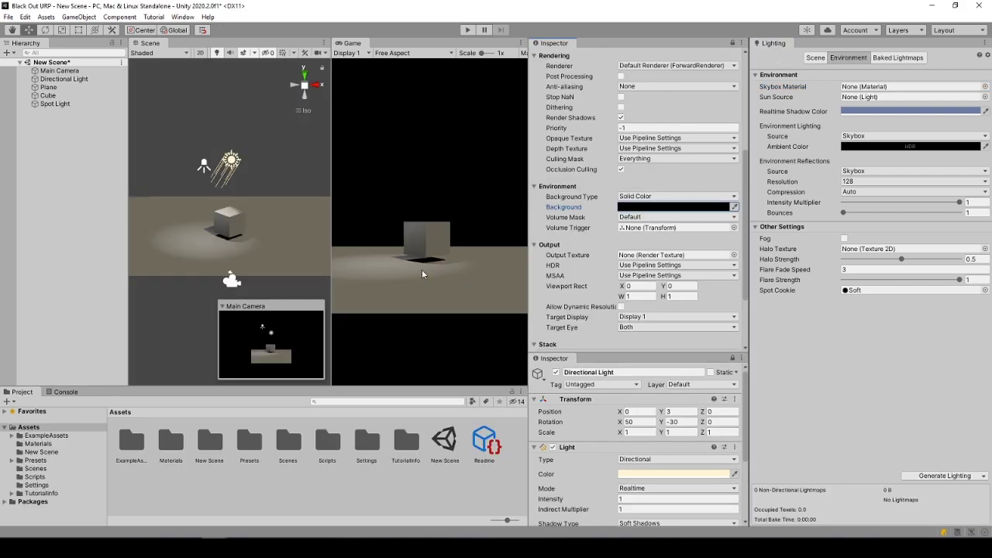
Step: Delete the Directional Light from the Hierarchy and select the Spot Light
scroll(596, 222, up, 5)
scroll(596, 222, down, 5)
scroll(668, 295, up, 5)
alt+drag(231, 233, 205, 268)
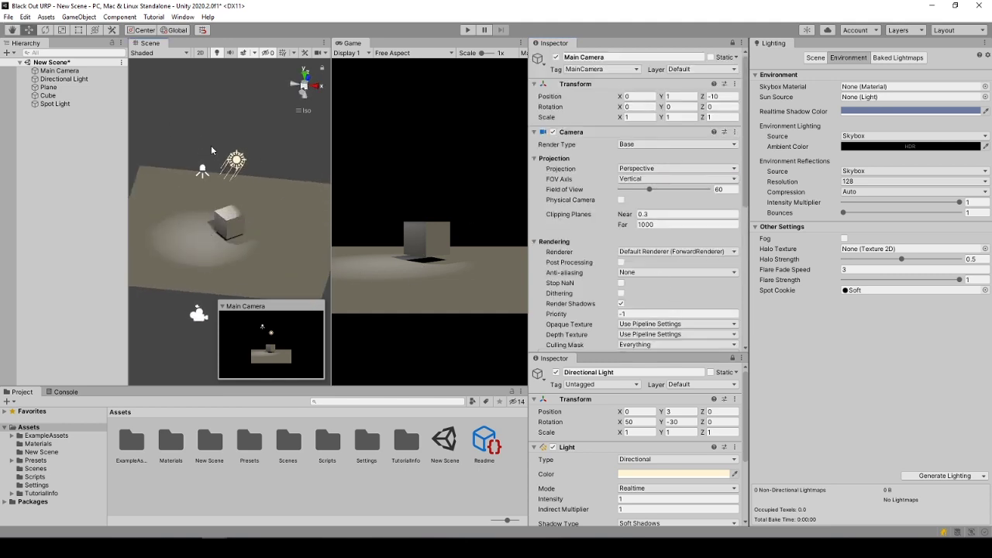
click(68, 80)
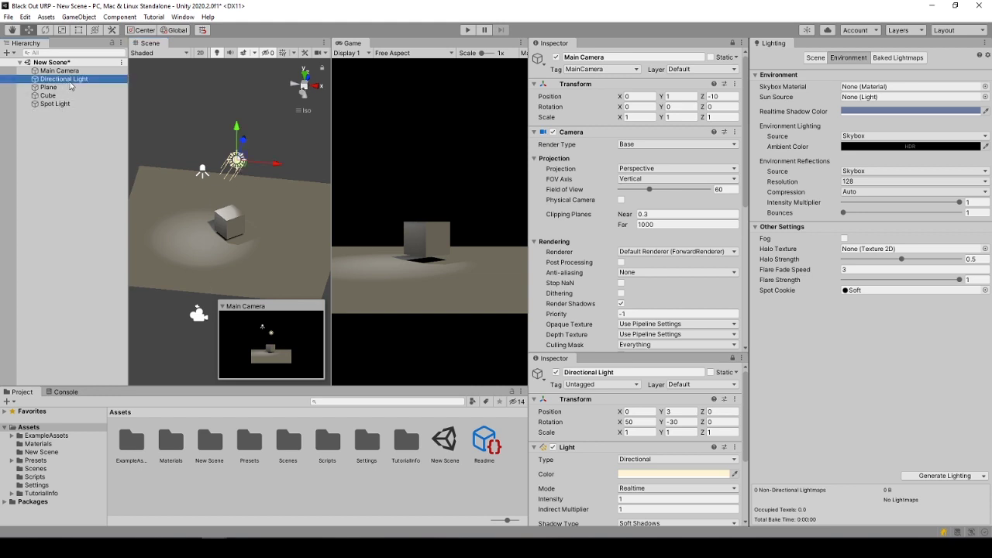
key(Delete)
alt+drag(148, 136, 200, 183)
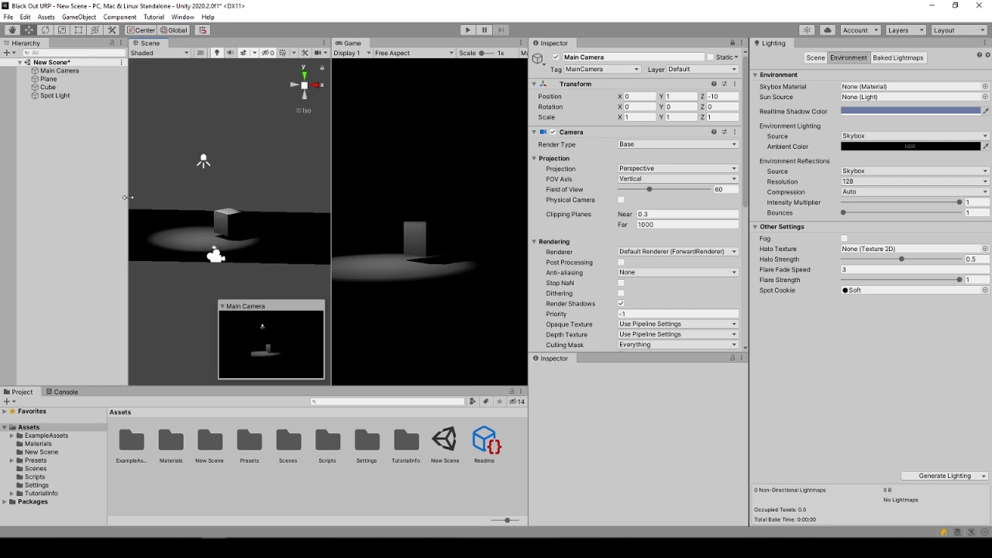
click(55, 95)
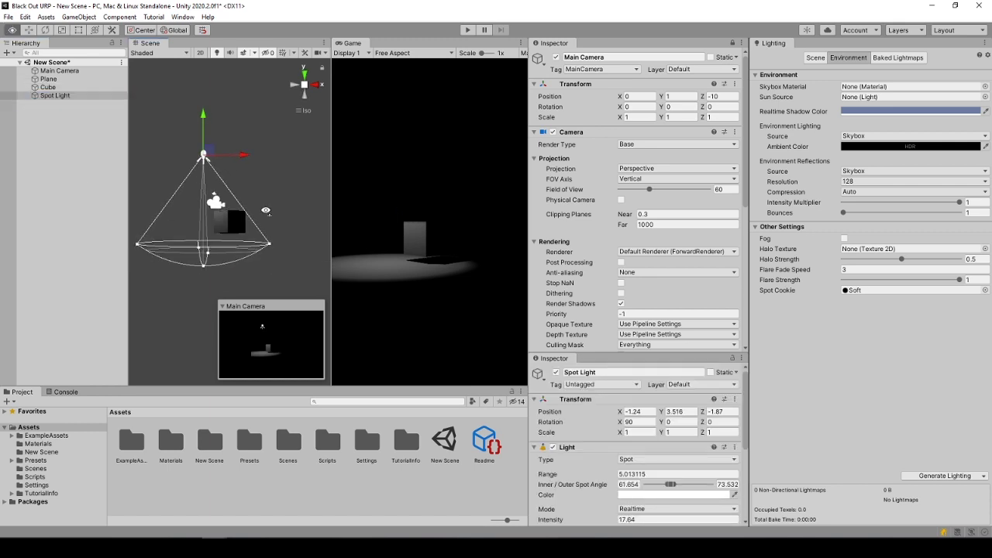
Step: Shift the Spot Light slightly along X and tilt its beam to point downward
alt+drag(265, 209, 189, 296)
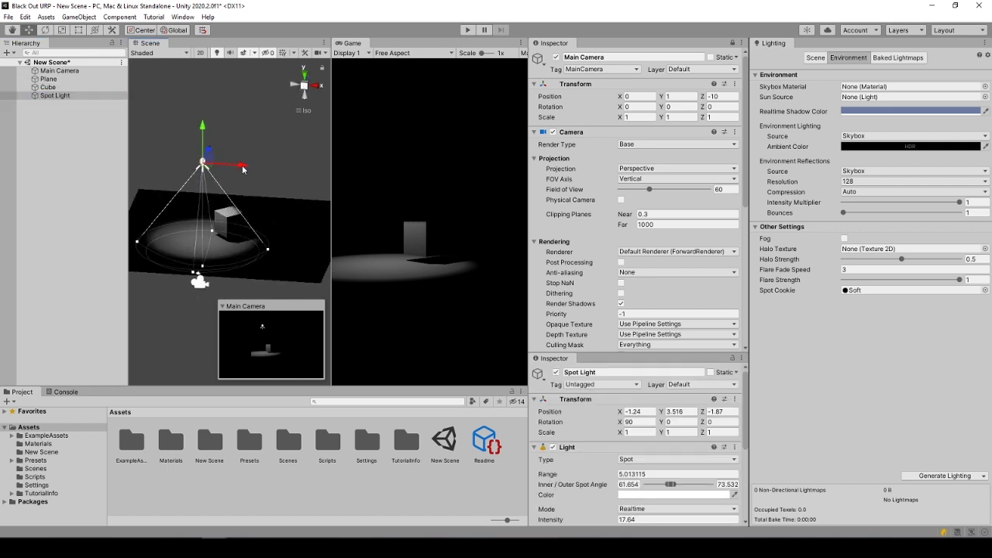
drag(242, 169, 214, 160)
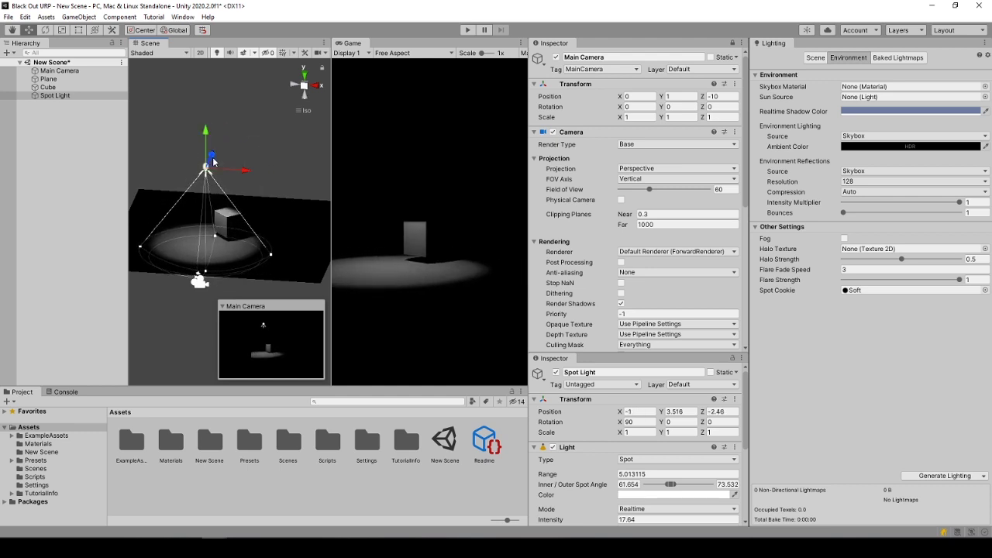
click(95, 30)
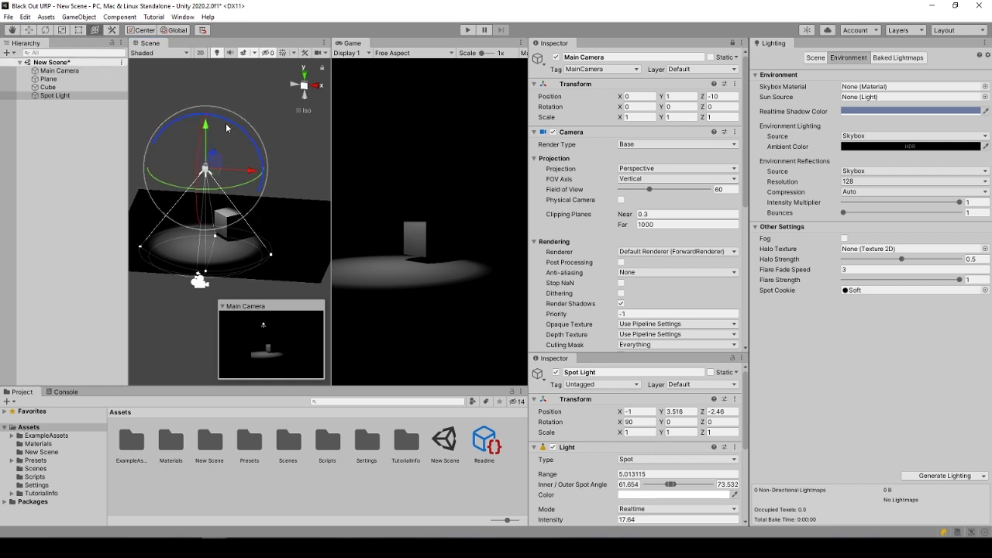
drag(226, 122, 204, 122)
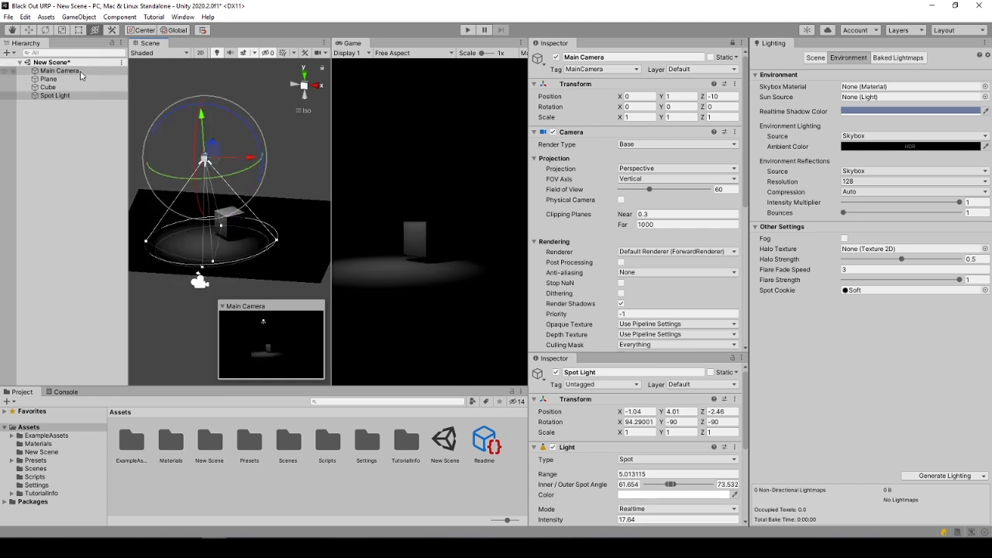
Step: Move the Cube to position 0.04, 0.79, -3.04
click(228, 231)
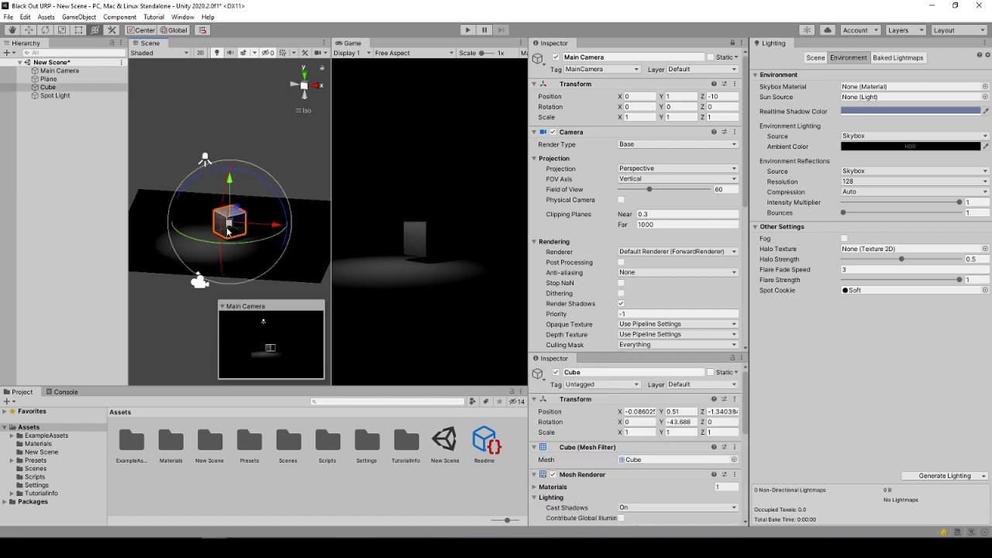
mouse_move(267, 229)
mouse_down()
mouse_move(246, 224)
mouse_move(273, 223)
mouse_up()
key(e)
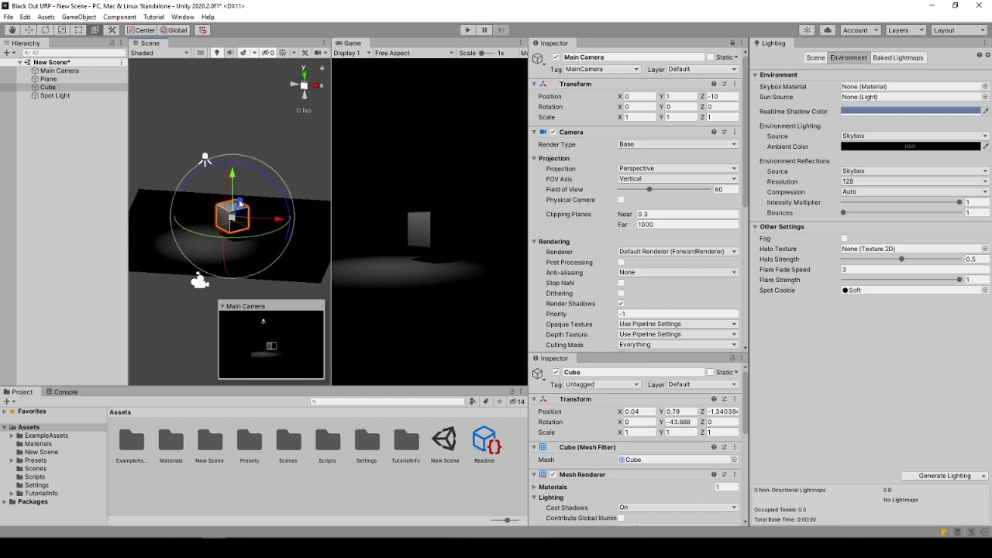
key(w)
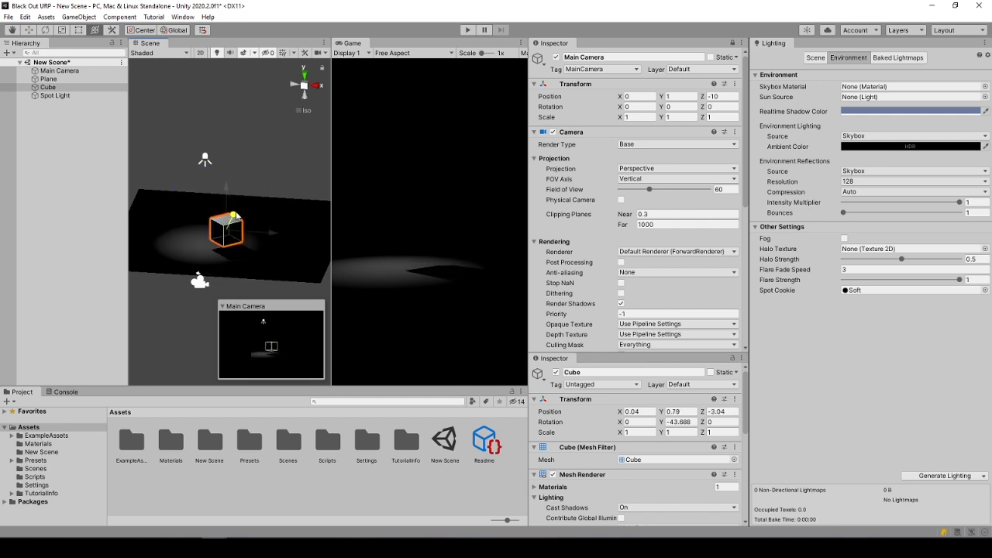